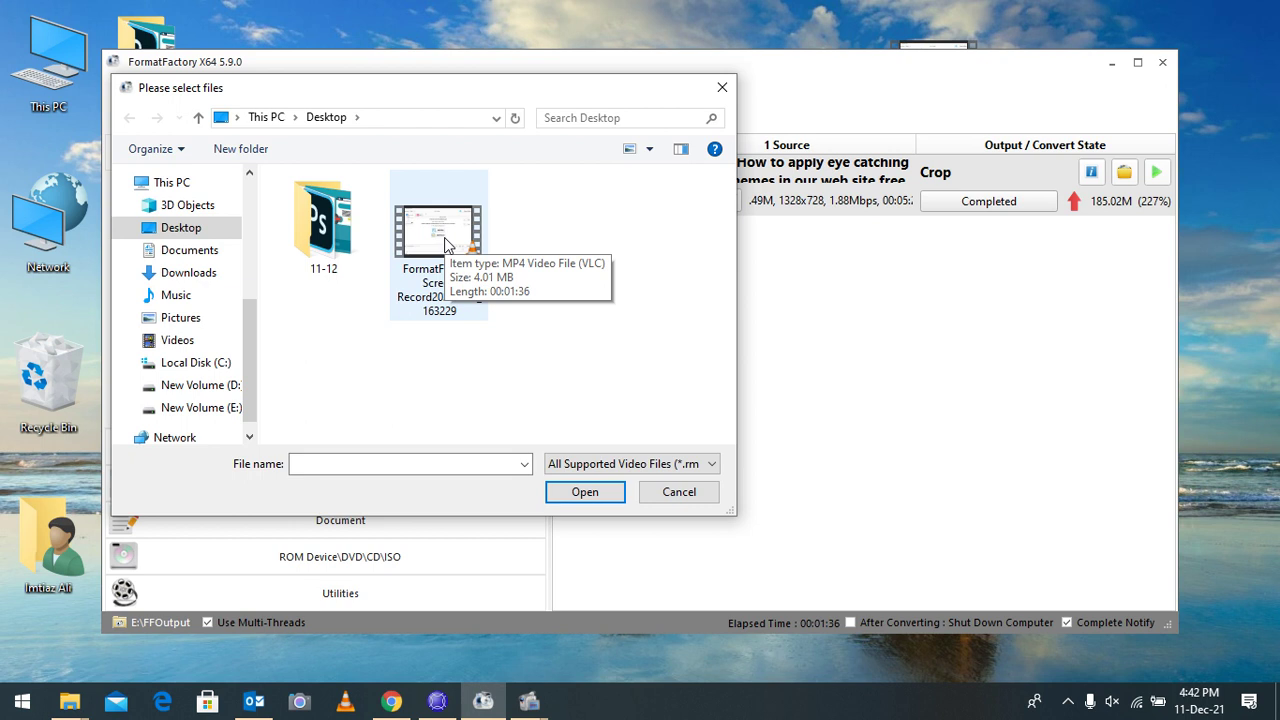
- Load the FormatFactory Screen Record20211211_163229 video and enlarge its crop area to about 1290 × 704 at X 12, Y 0
{"action": "left_click", "coordinate": [446, 246]}
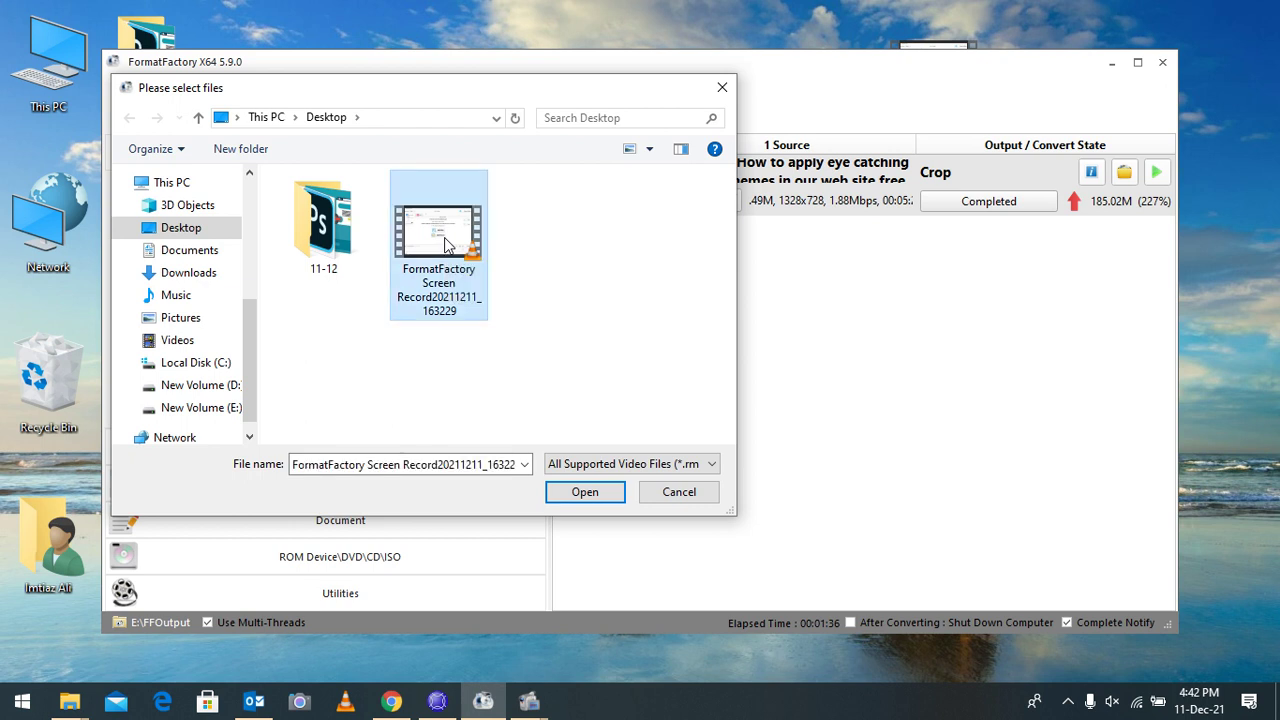
{"action": "left_click", "coordinate": [606, 492]}
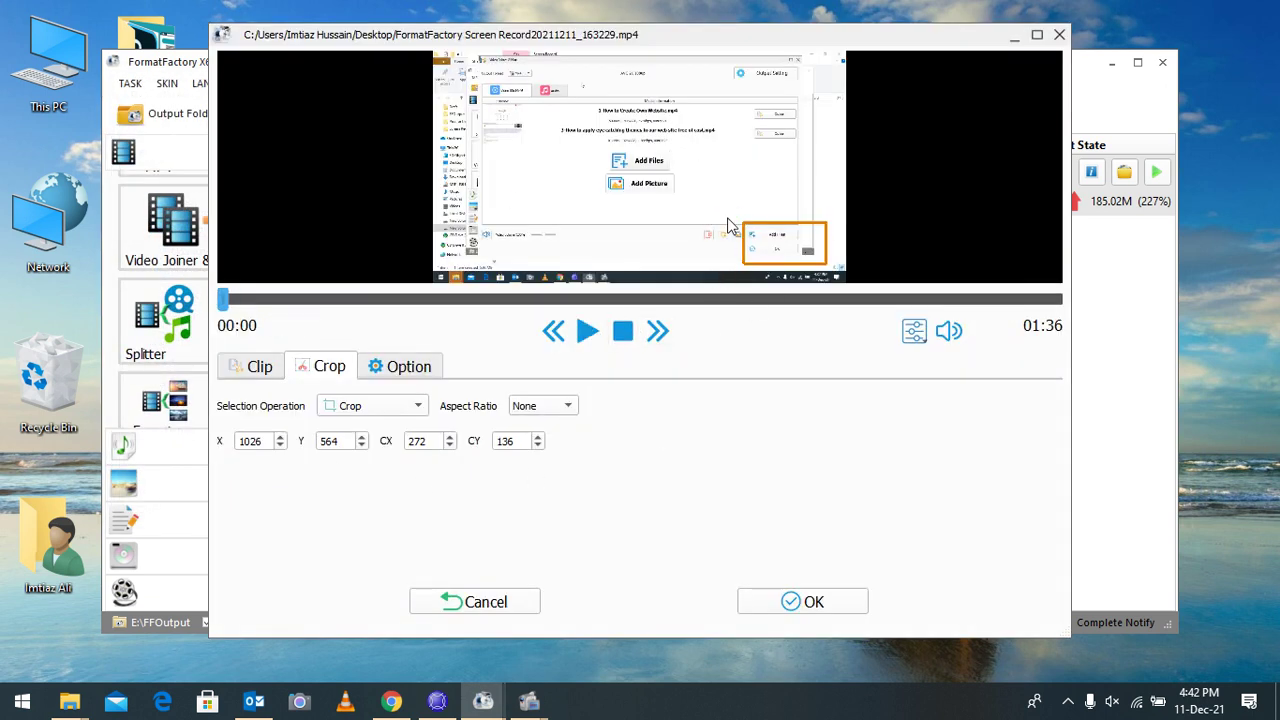
{"action": "left_click_drag", "start_coordinate": [768, 222], "coordinate": [790, 52]}
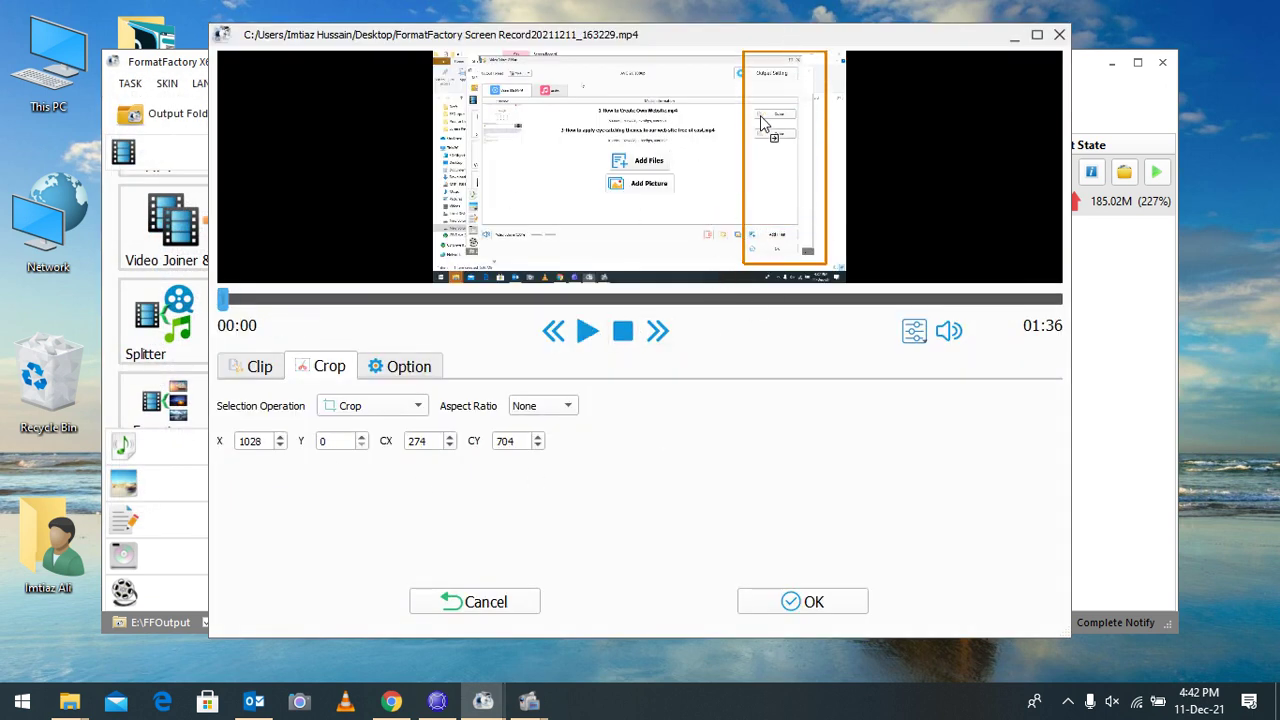
{"action": "left_click_drag", "start_coordinate": [745, 125], "coordinate": [432, 147]}
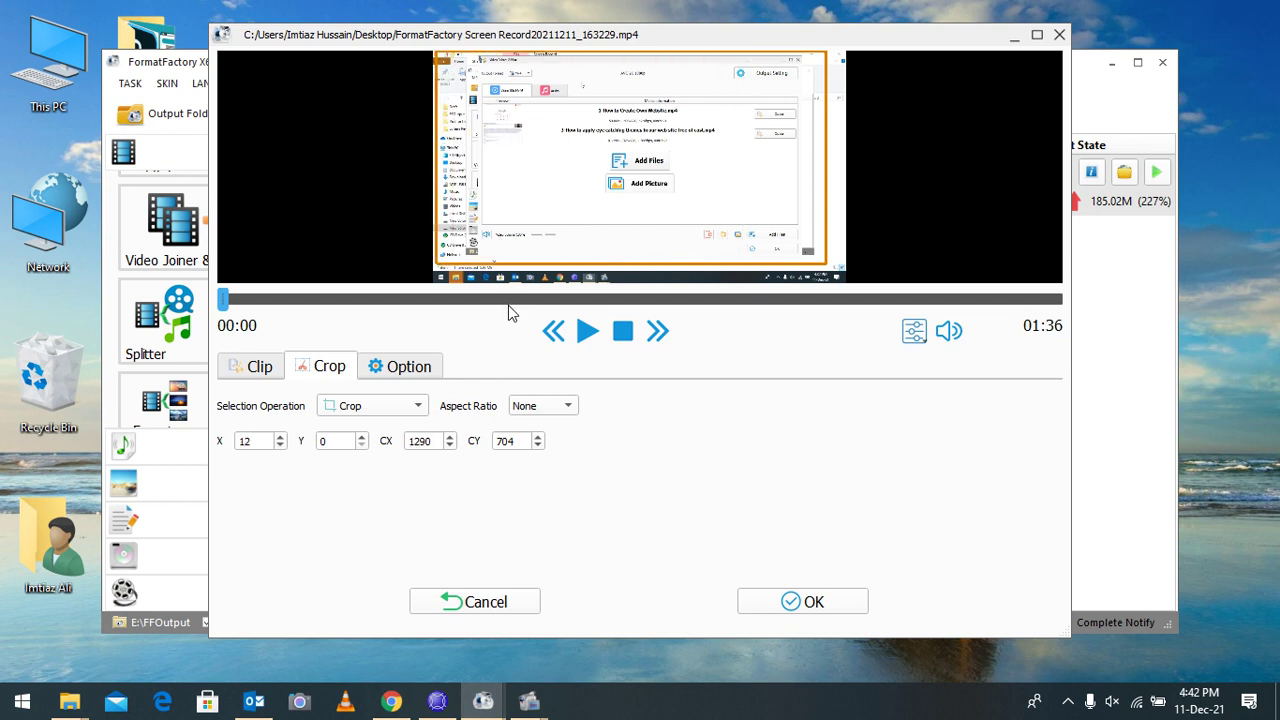
- Set the clip range to start at 00:00:00.000 and end at 00:01:30.200
{"action": "left_click", "coordinate": [256, 369]}
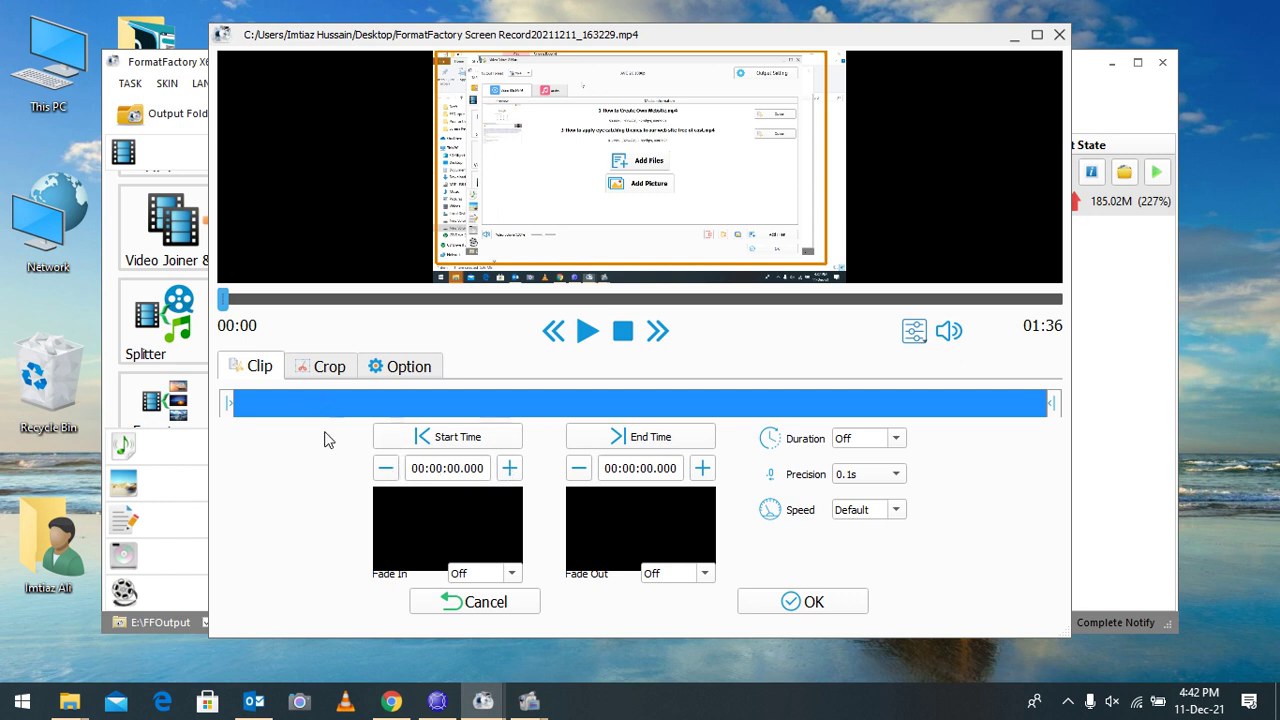
{"action": "left_click", "coordinate": [509, 468]}
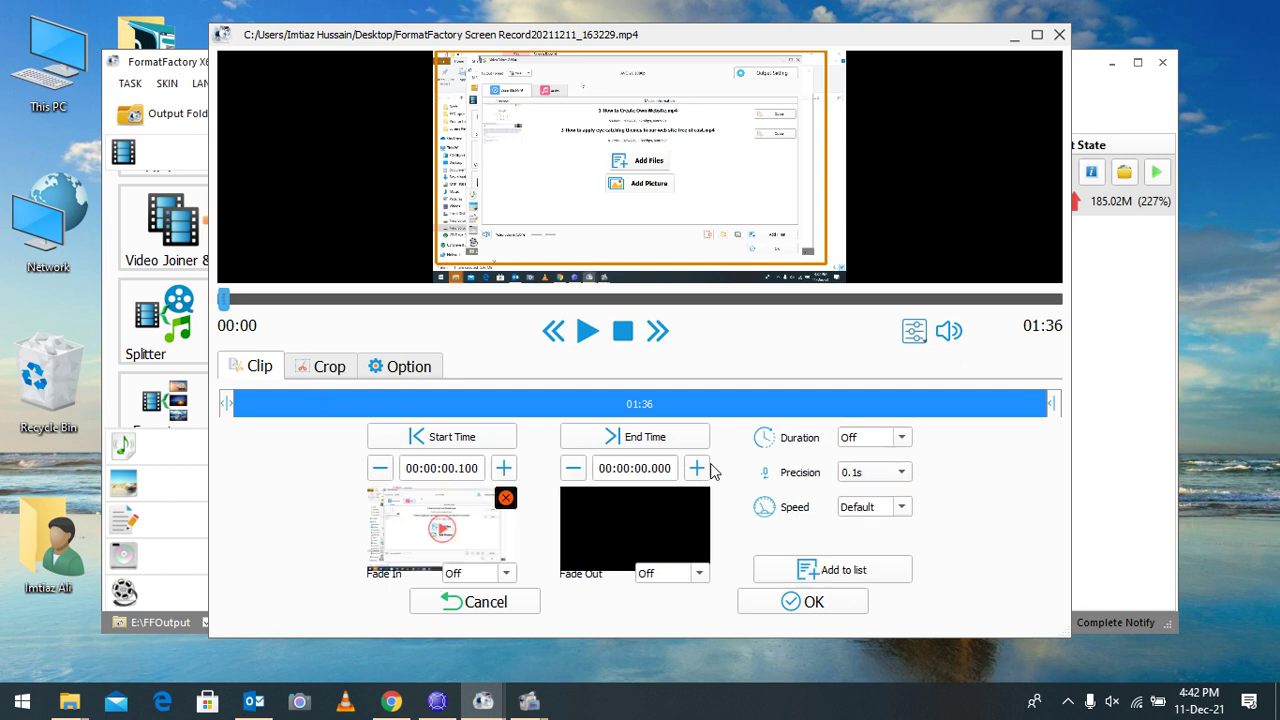
{"action": "left_click", "coordinate": [697, 470]}
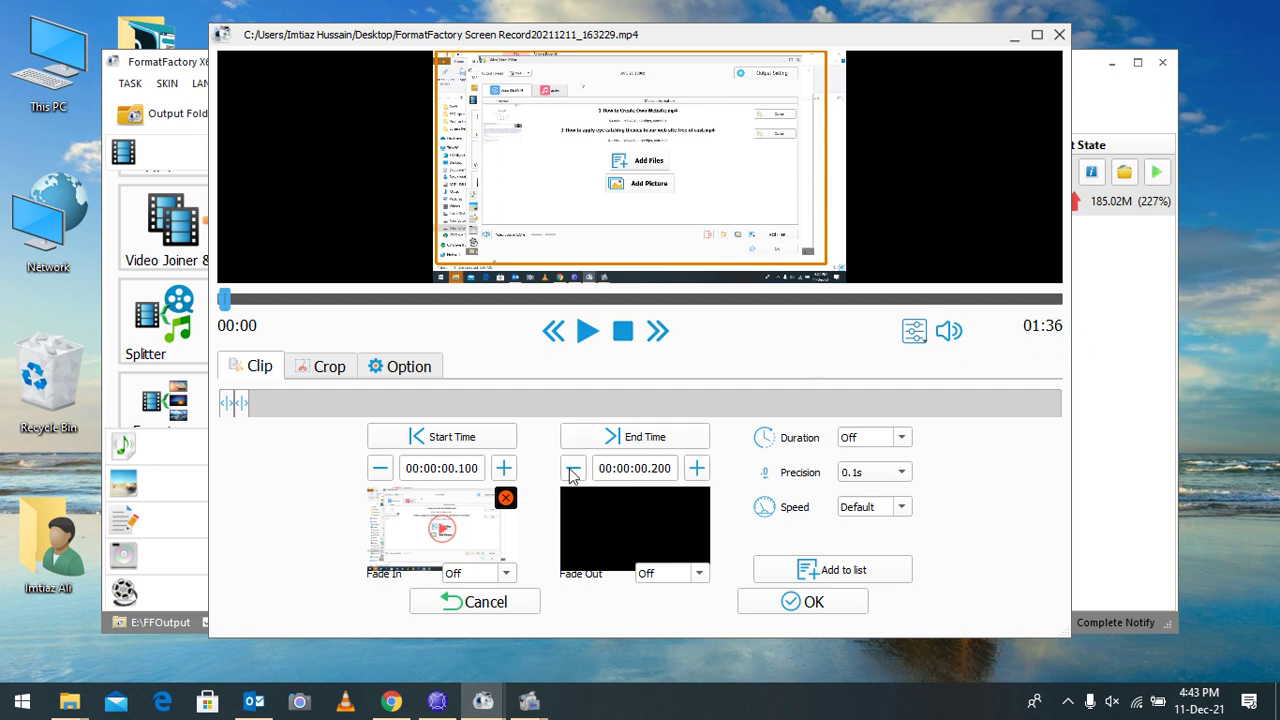
{"action": "left_click", "coordinate": [382, 470]}
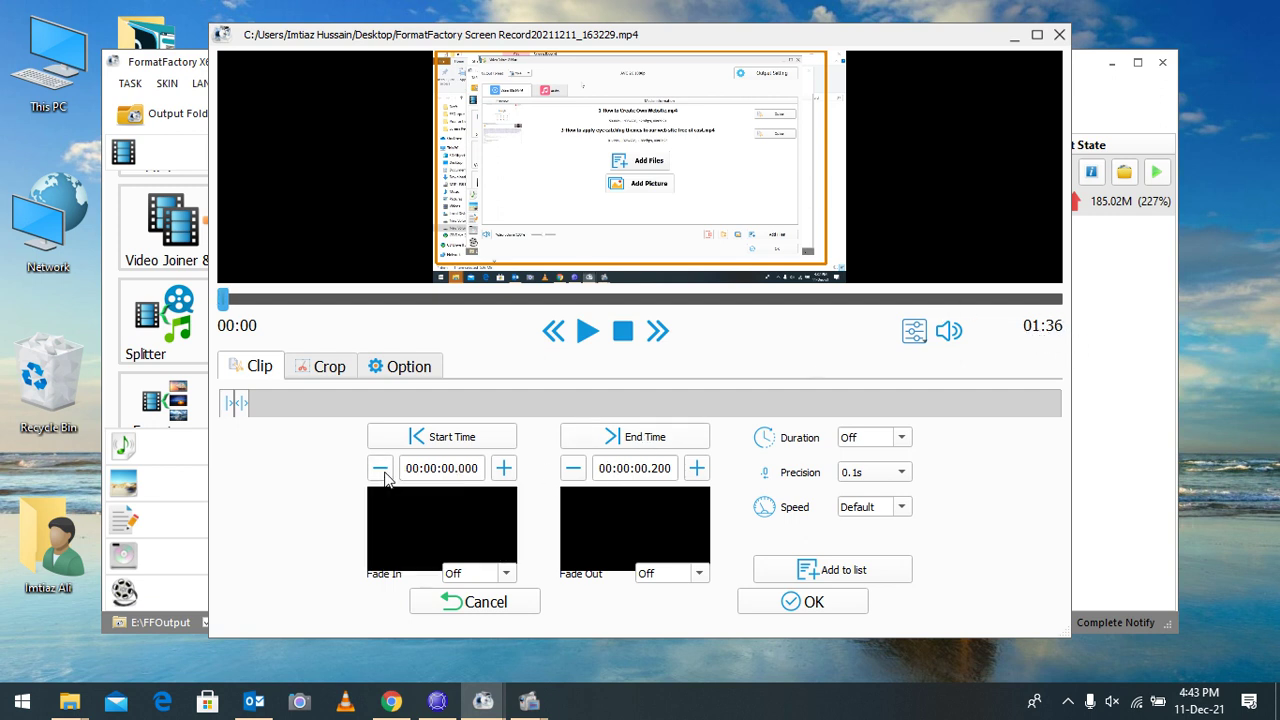
{"action": "left_click", "coordinate": [697, 468]}
{"action": "left_click", "coordinate": [697, 468]}
{"action": "left_click", "coordinate": [697, 468]}
{"action": "left_click", "coordinate": [697, 468]}
{"action": "left_click", "coordinate": [697, 468]}
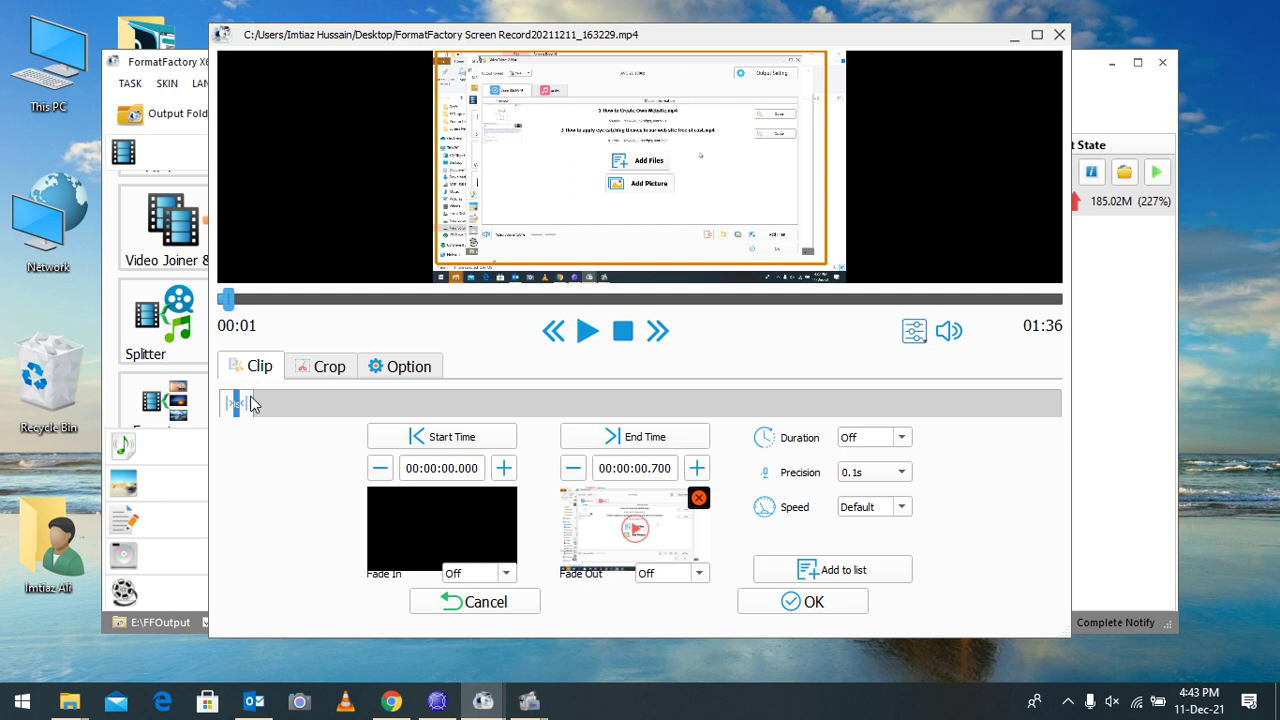
{"action": "left_click_drag", "start_coordinate": [249, 402], "coordinate": [1003, 415]}
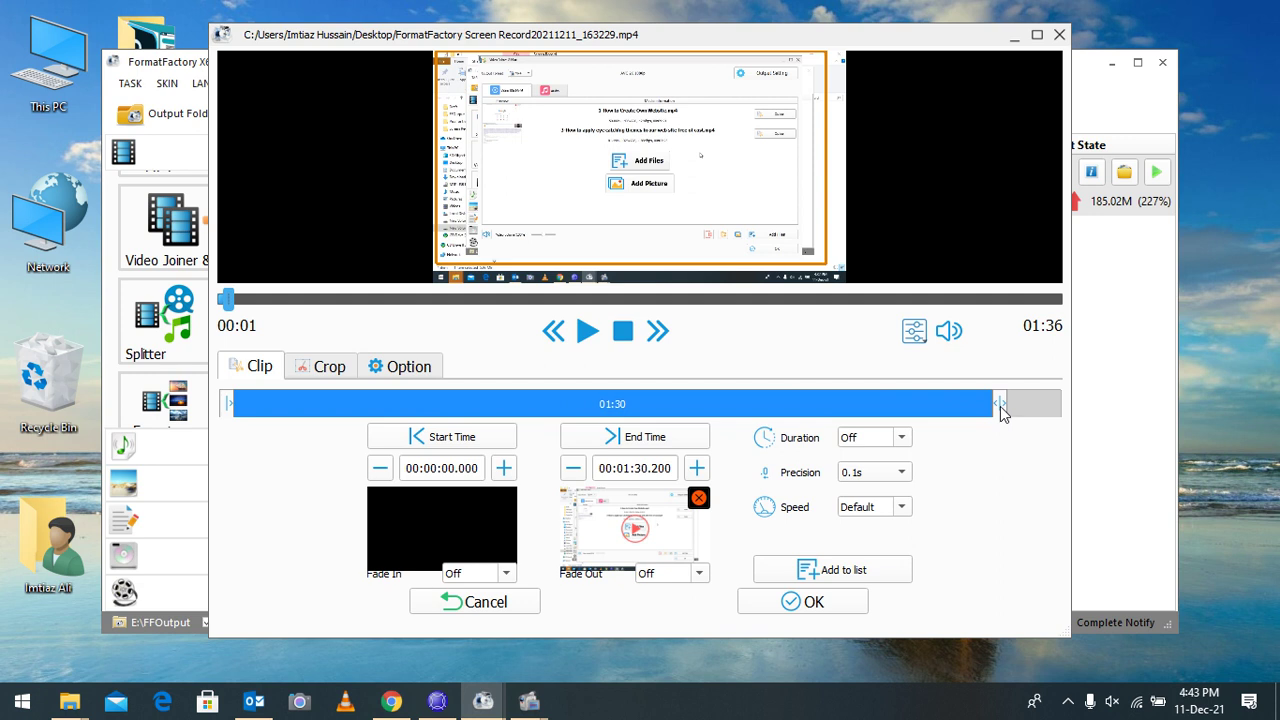
{"action": "left_click_drag", "start_coordinate": [1000, 406], "coordinate": [1002, 406]}
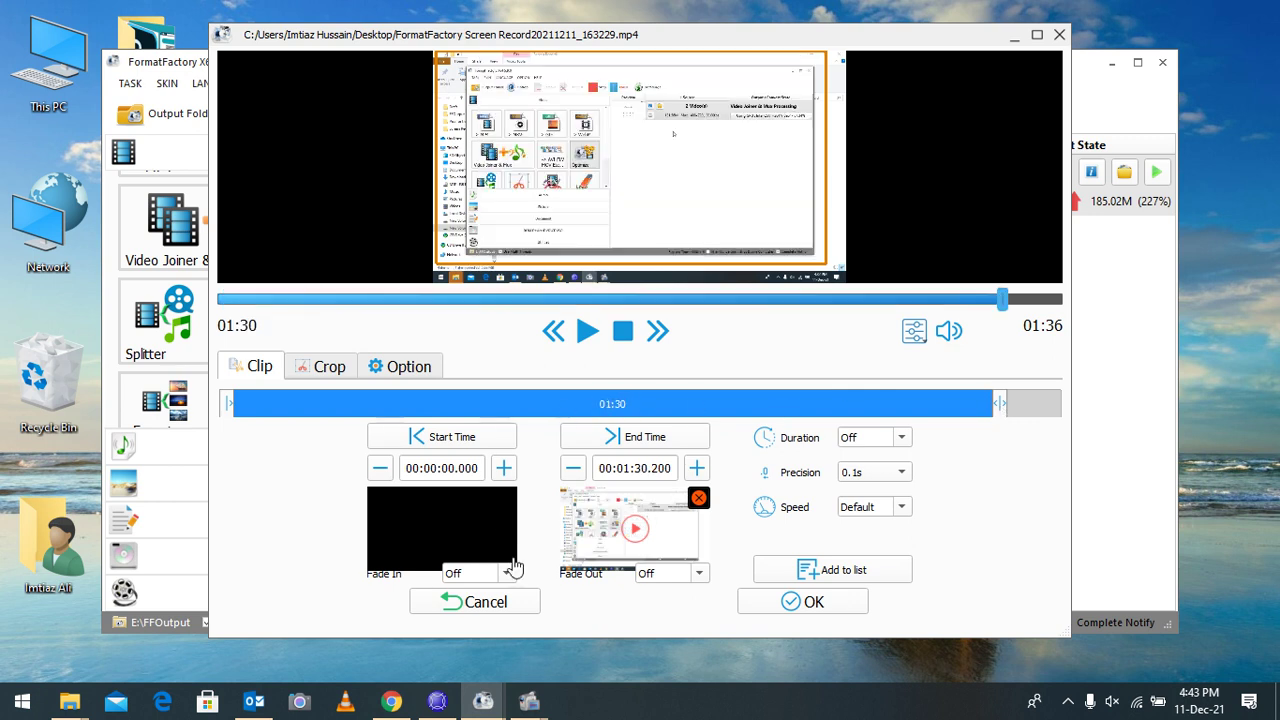
- Accept the crop and clip settings, add the MP4 task to the conversion list and start converting
{"action": "left_click", "coordinate": [812, 602]}
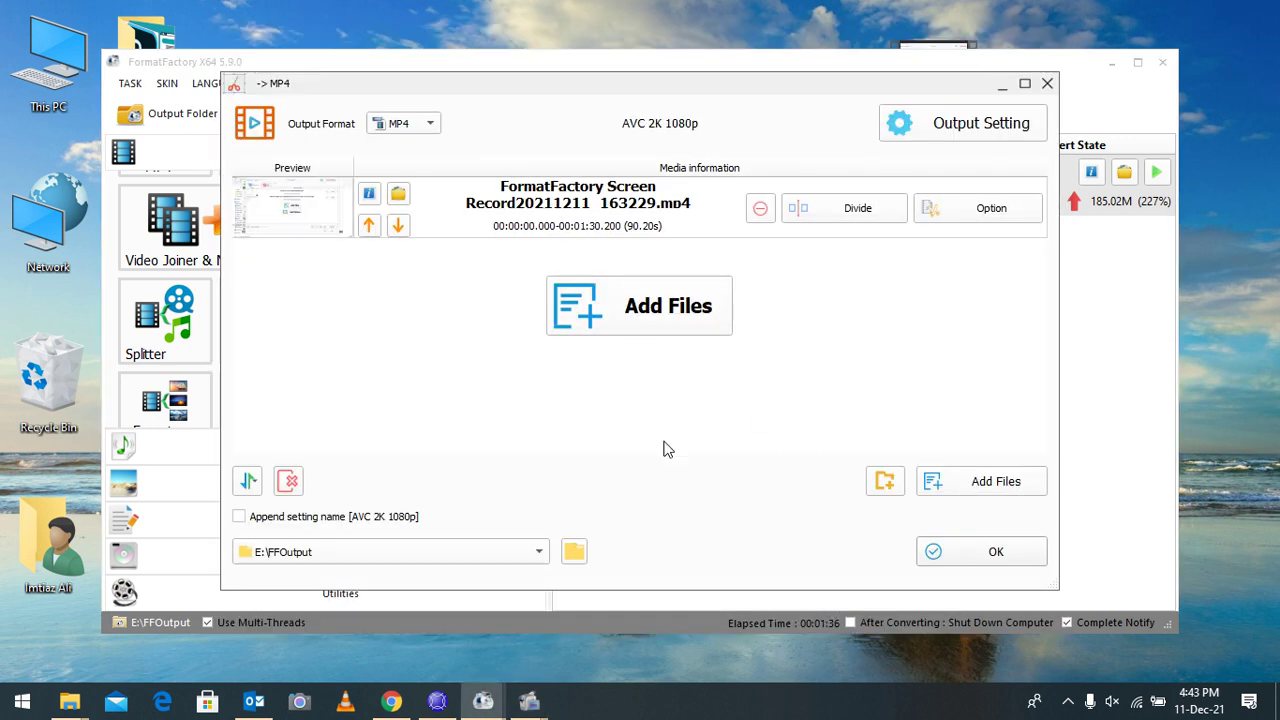
{"action": "left_click", "coordinate": [996, 553]}
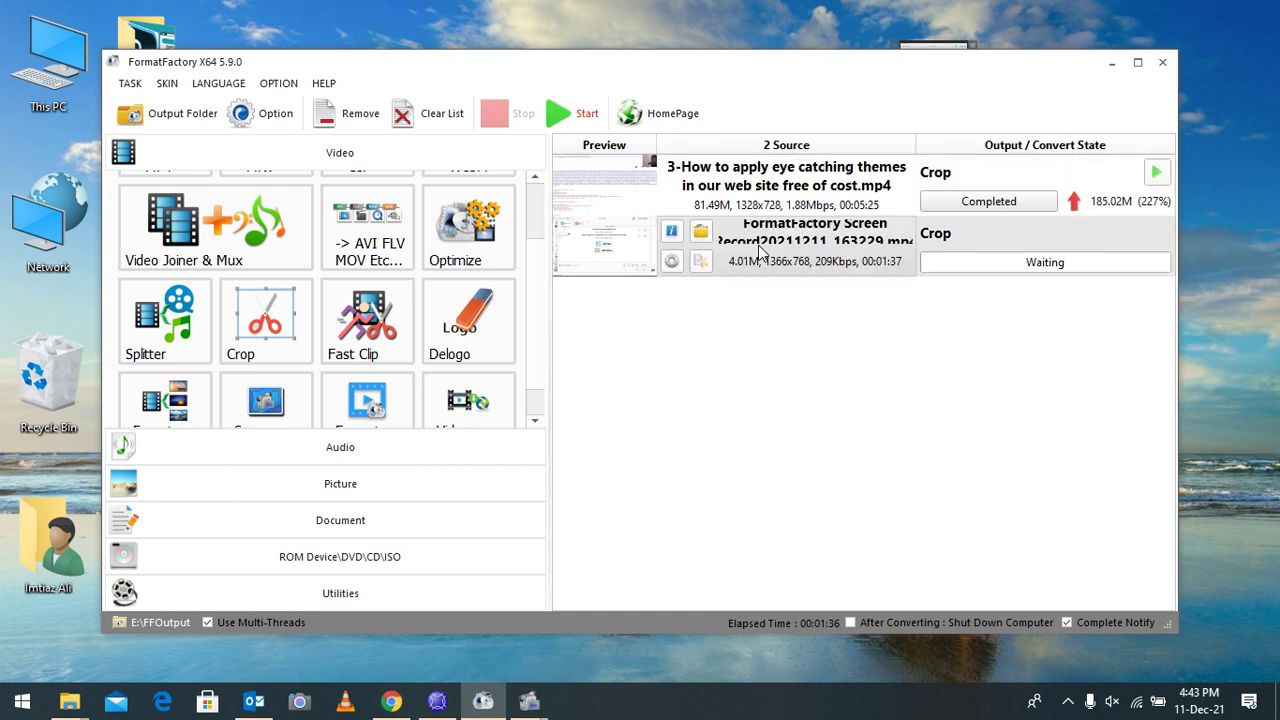
{"action": "left_click", "coordinate": [581, 114]}
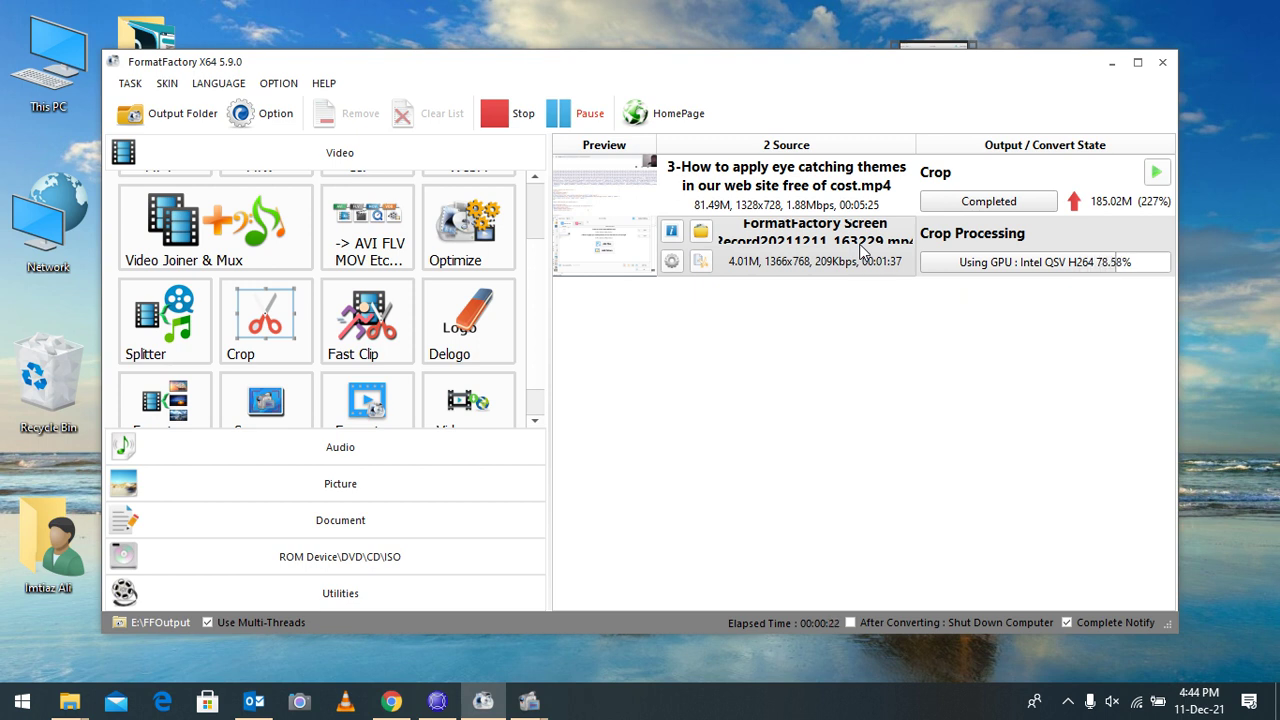
- Load the FormatFactory Screen Record20211211_163229 video into a new crop task and stop its preview playback
{"action": "left_click", "coordinate": [284, 358]}
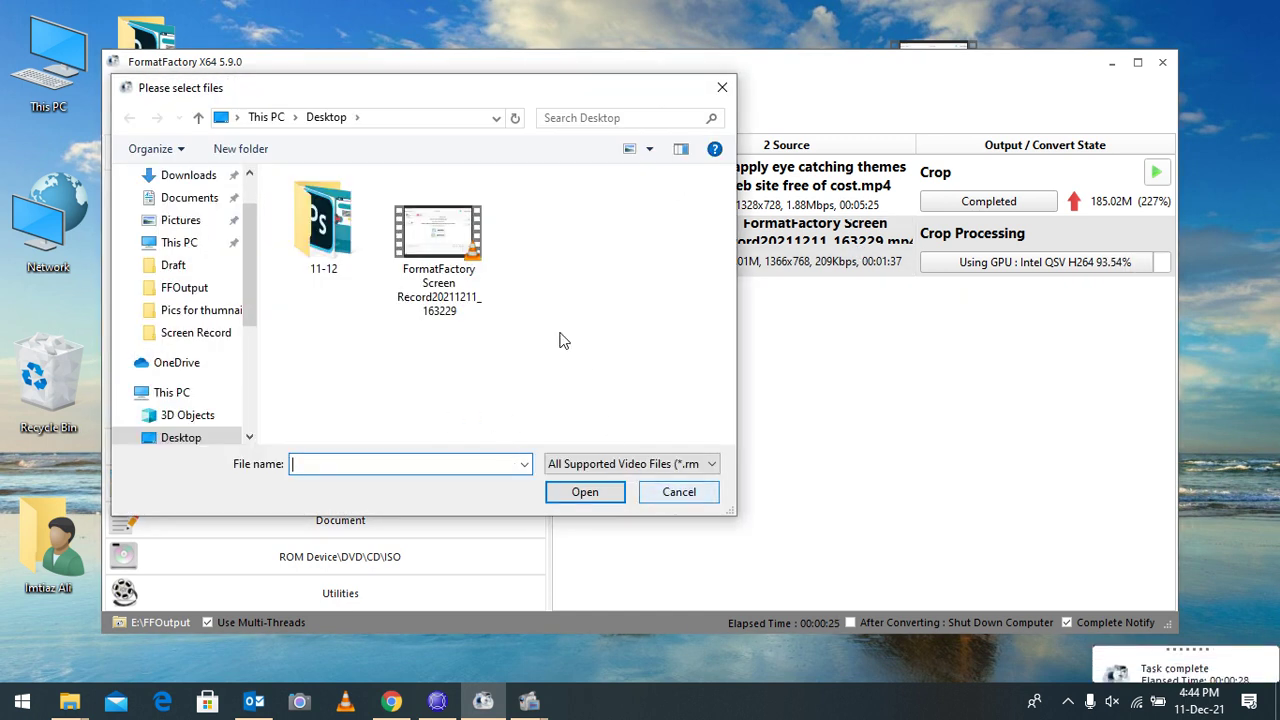
{"action": "left_click", "coordinate": [437, 262]}
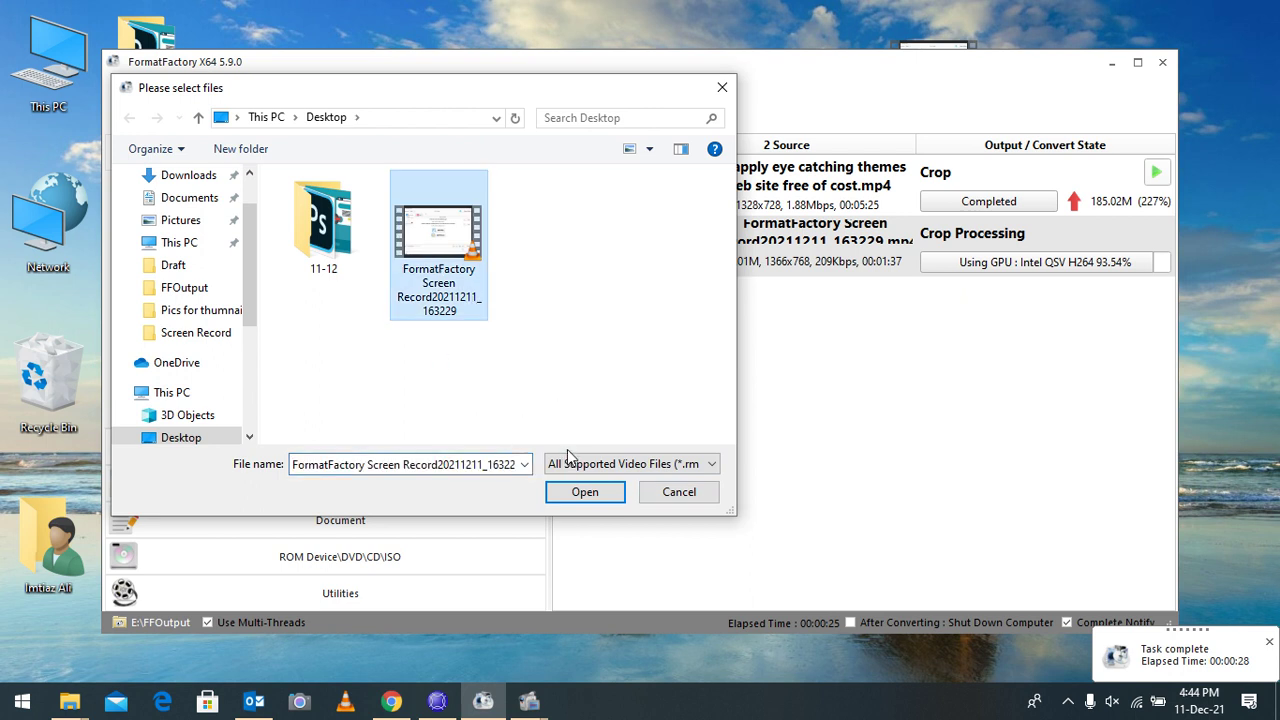
{"action": "left_click", "coordinate": [585, 492]}
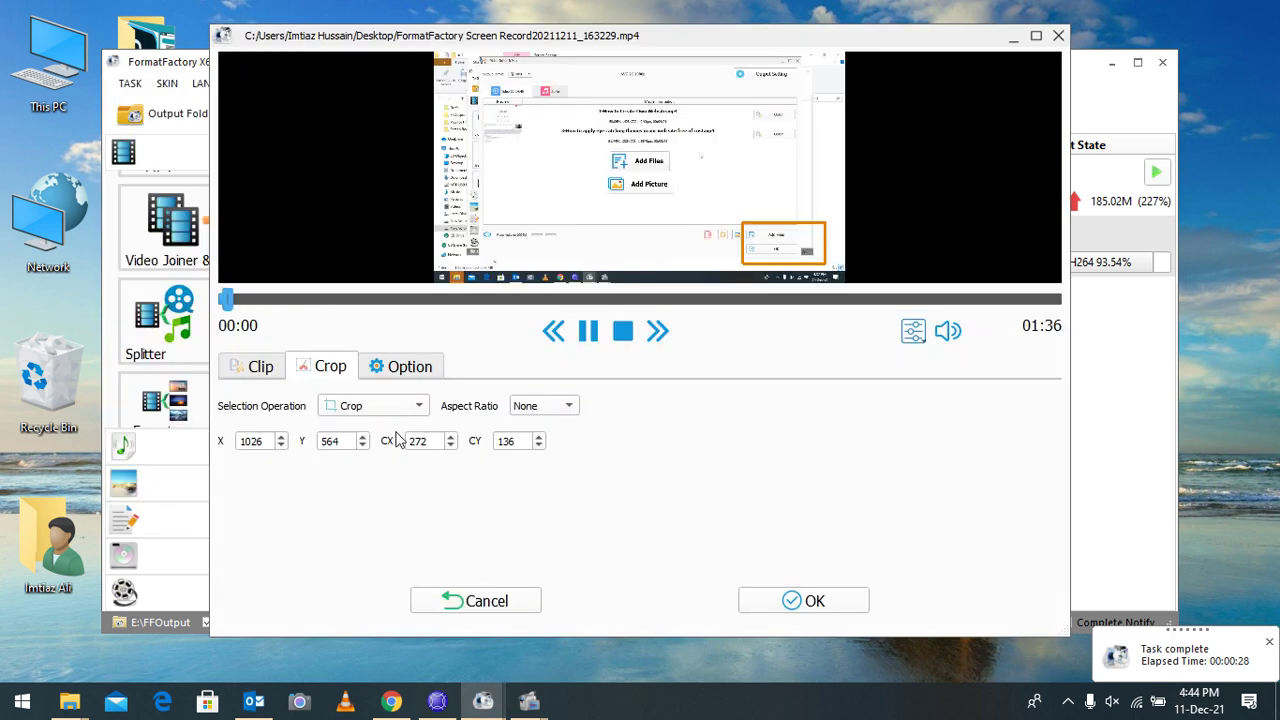
{"action": "left_click", "coordinate": [623, 331]}
- Set the new task's clip start time to 00:00:01.000
{"action": "left_click", "coordinate": [258, 367]}
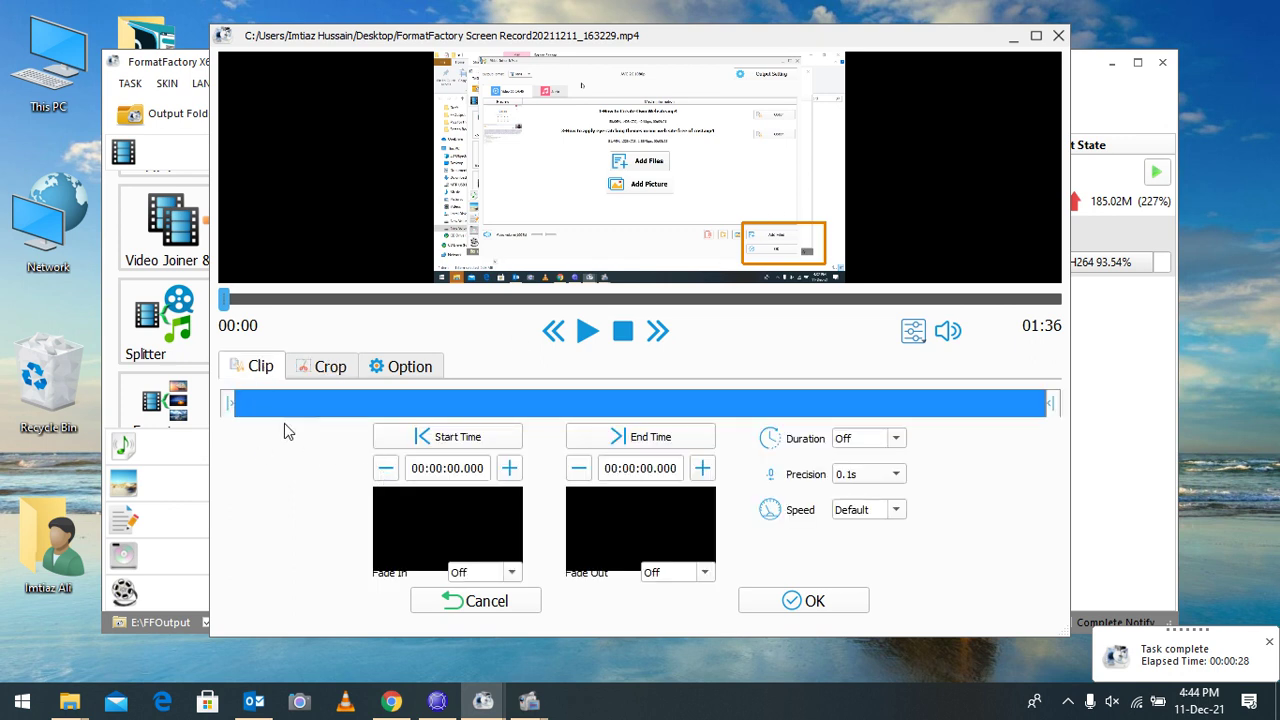
{"action": "left_click", "coordinate": [509, 468]}
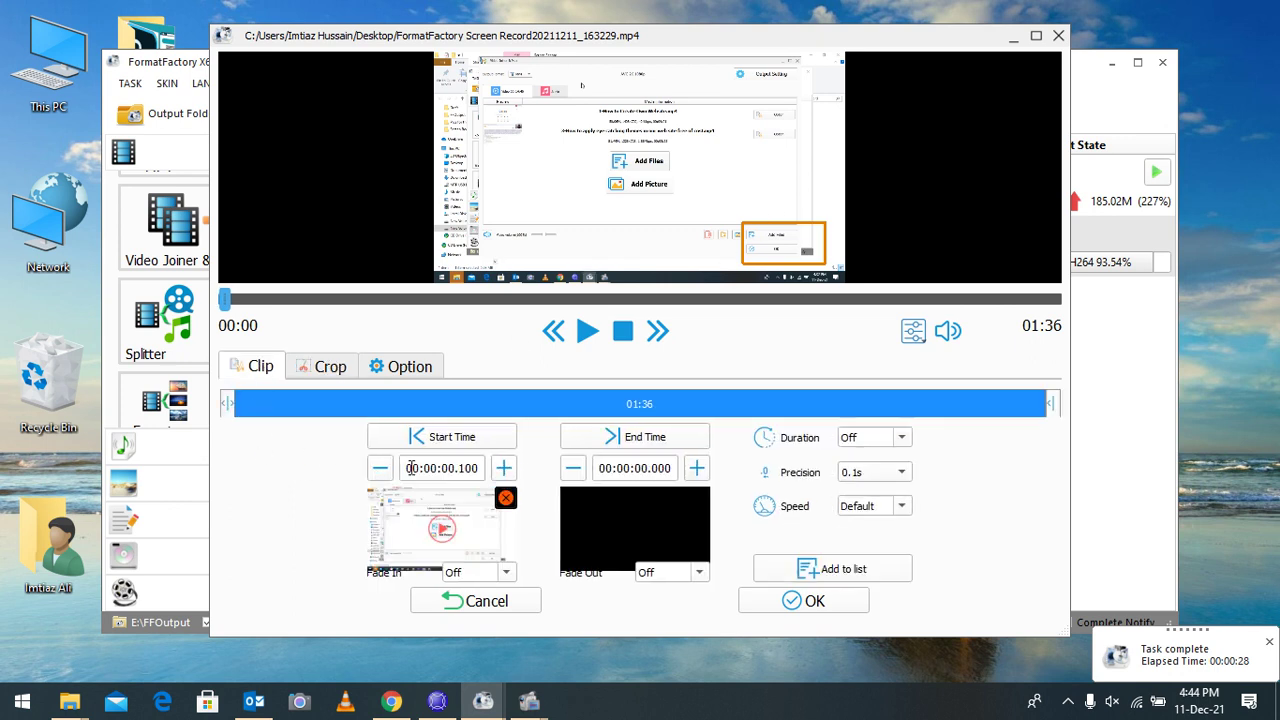
{"action": "left_click", "coordinate": [504, 468]}
{"action": "left_click", "coordinate": [504, 468]}
{"action": "left_click", "coordinate": [504, 468]}
{"action": "left_click", "coordinate": [504, 468]}
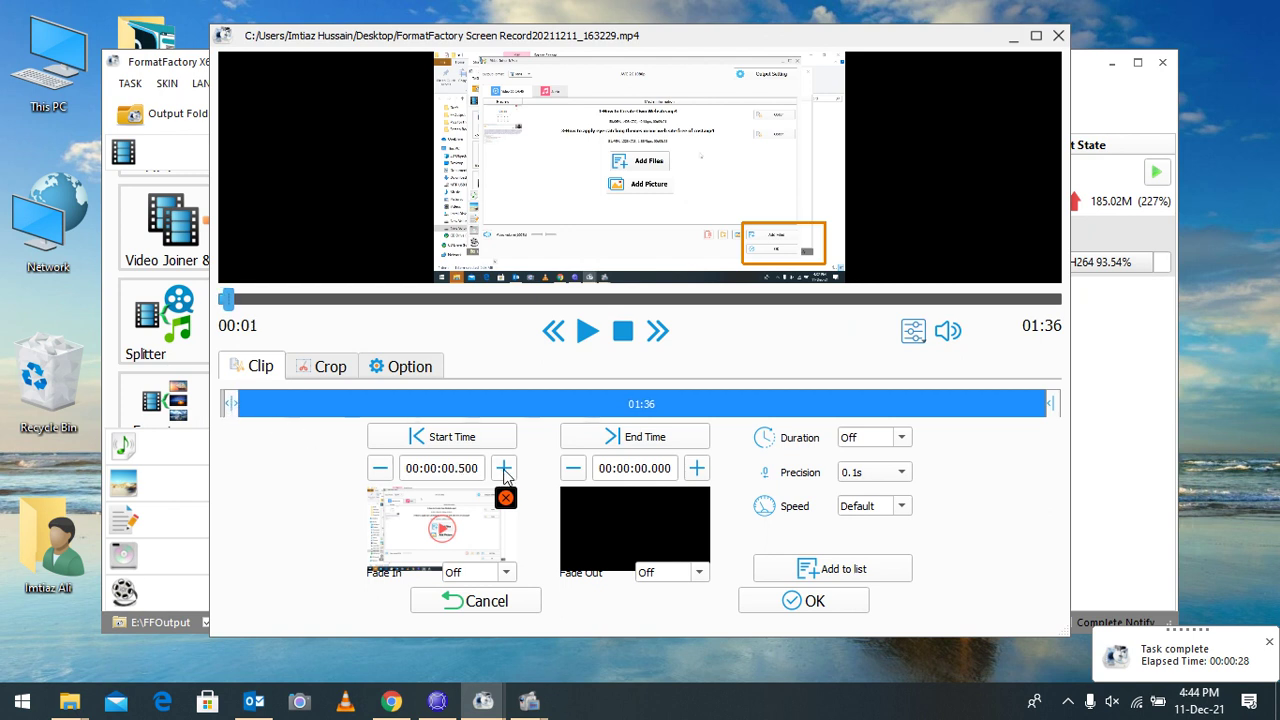
{"action": "left_click", "coordinate": [504, 468]}
{"action": "left_click", "coordinate": [504, 468]}
{"action": "left_click", "coordinate": [504, 468]}
{"action": "left_click", "coordinate": [504, 468]}
{"action": "left_click", "coordinate": [504, 468]}
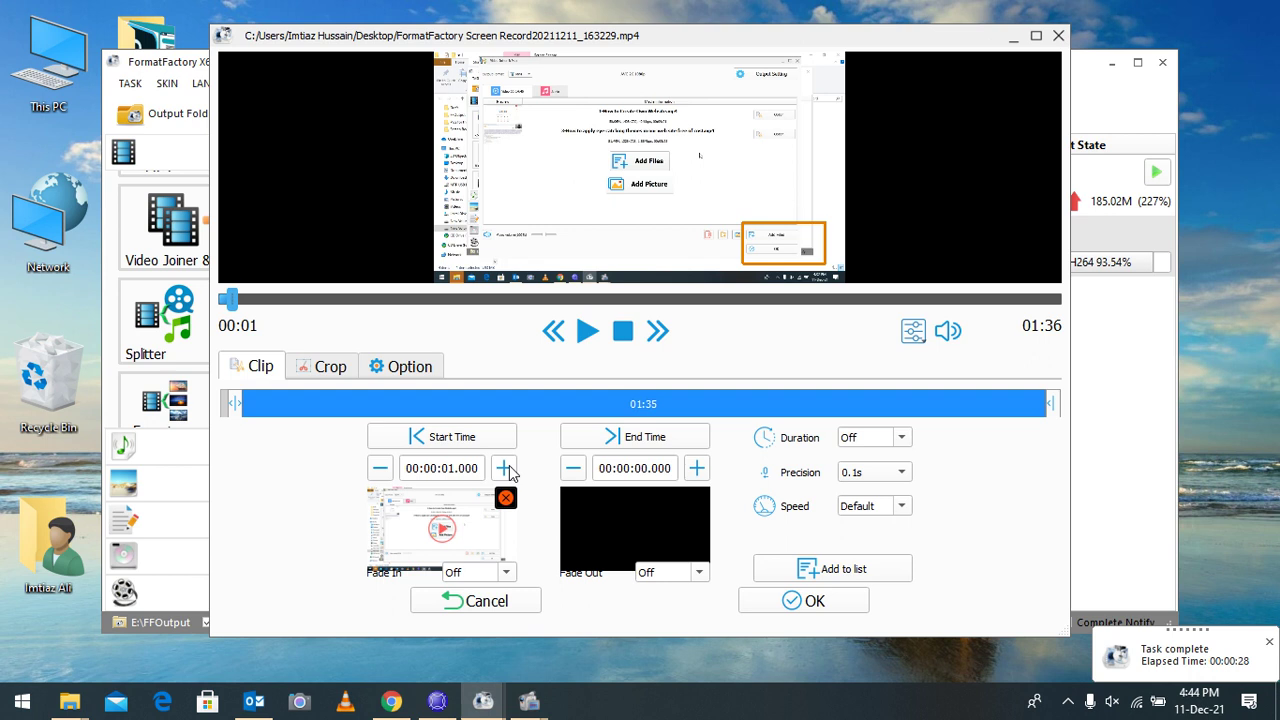
- Set the clip's end time to 00:00:01.100, then extend the end marker to the end of the video
{"action": "left_click", "coordinate": [451, 468]}
{"action": "left_click", "coordinate": [697, 468]}
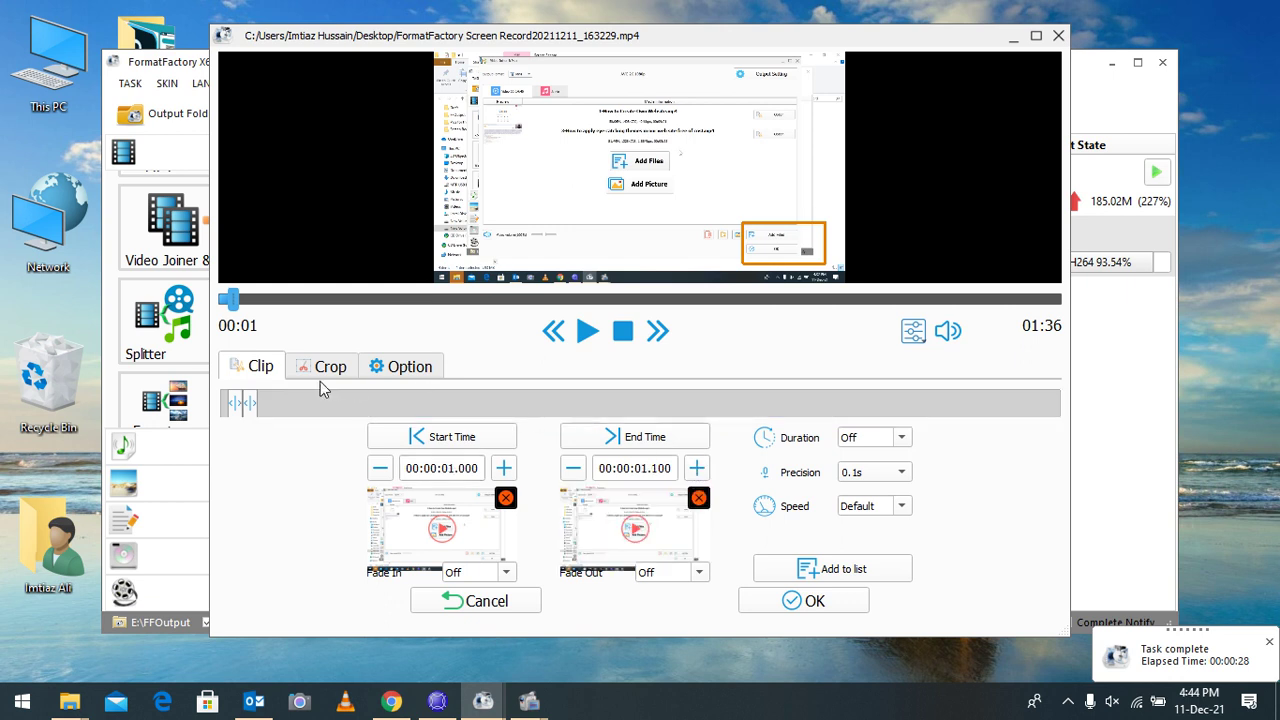
{"action": "left_click_drag", "start_coordinate": [255, 404], "coordinate": [1055, 400]}
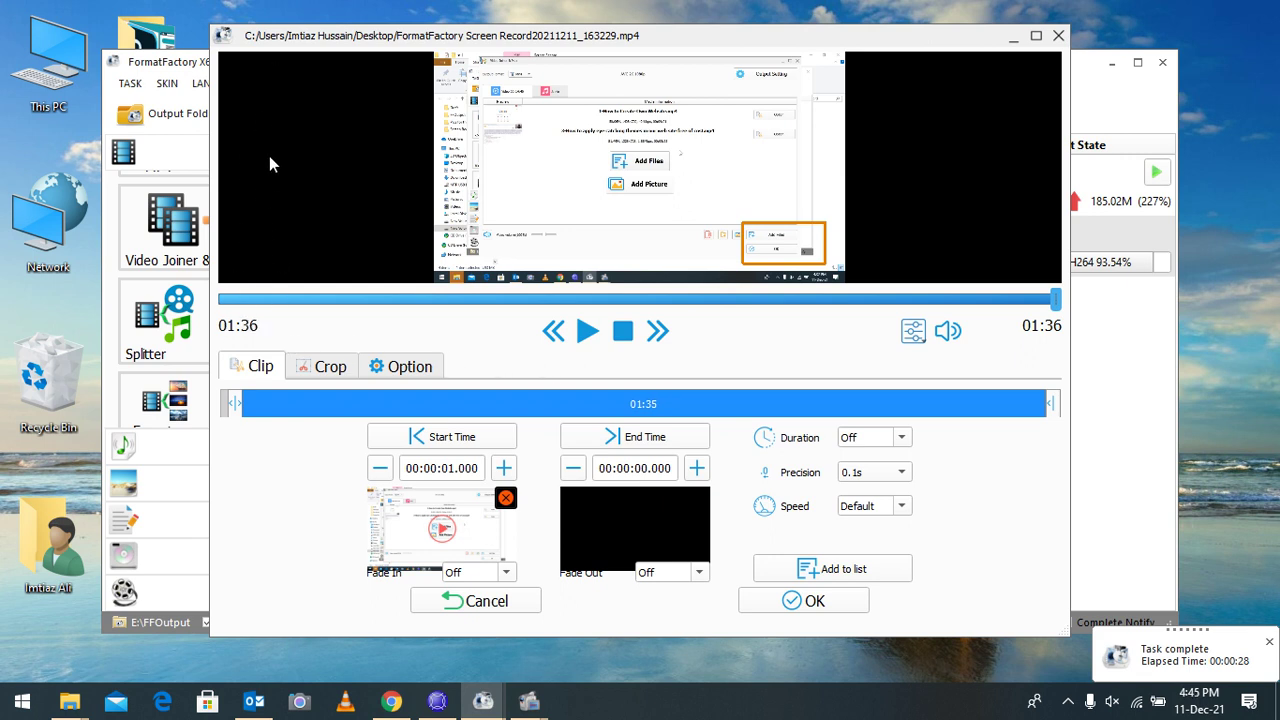
- Move the clip's start time to 00:00:05.800, then close the clip editor and the MP4 task window without adding the task
{"action": "left_click", "coordinate": [505, 468]}
{"action": "left_click", "coordinate": [505, 468]}
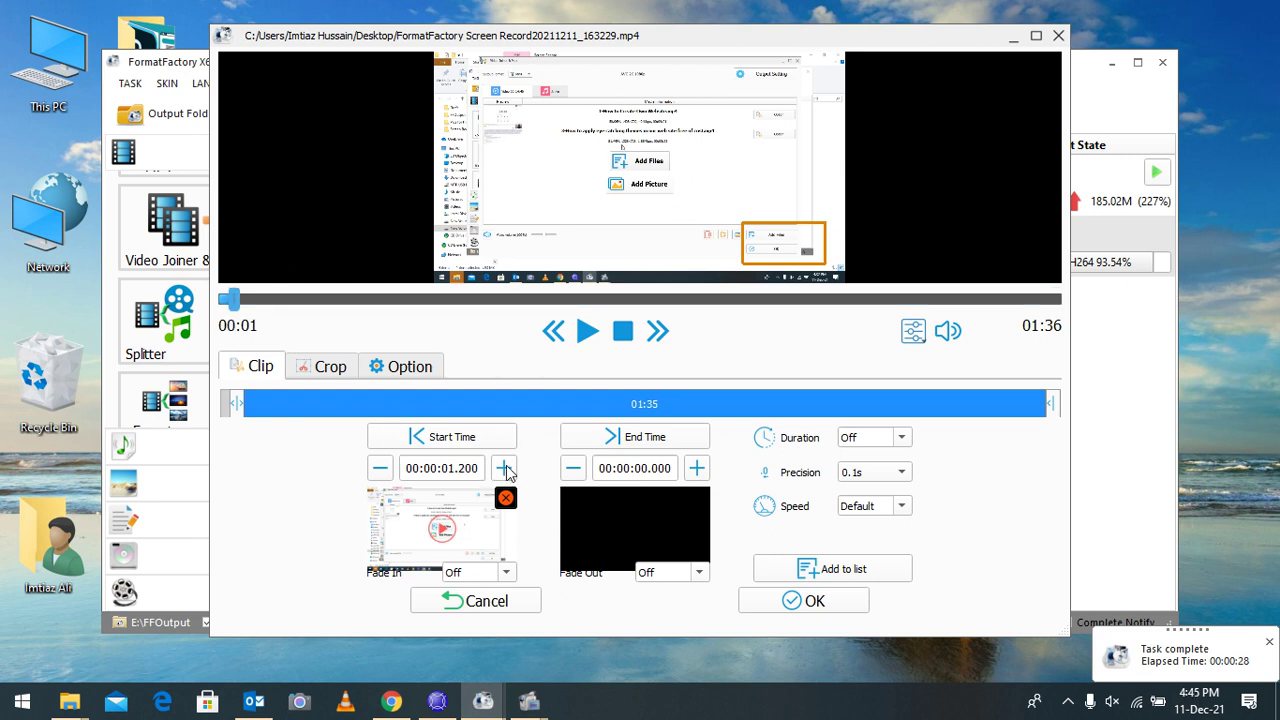
{"action": "left_click", "coordinate": [505, 468]}
{"action": "left_click", "coordinate": [505, 468]}
{"action": "left_click", "coordinate": [505, 468]}
{"action": "left_click", "coordinate": [505, 468]}
{"action": "left_click", "coordinate": [505, 468]}
{"action": "left_click", "coordinate": [505, 468]}
{"action": "left_click", "coordinate": [505, 468]}
{"action": "left_click", "coordinate": [505, 468]}
{"action": "left_click", "coordinate": [505, 468]}
{"action": "left_click", "coordinate": [505, 468]}
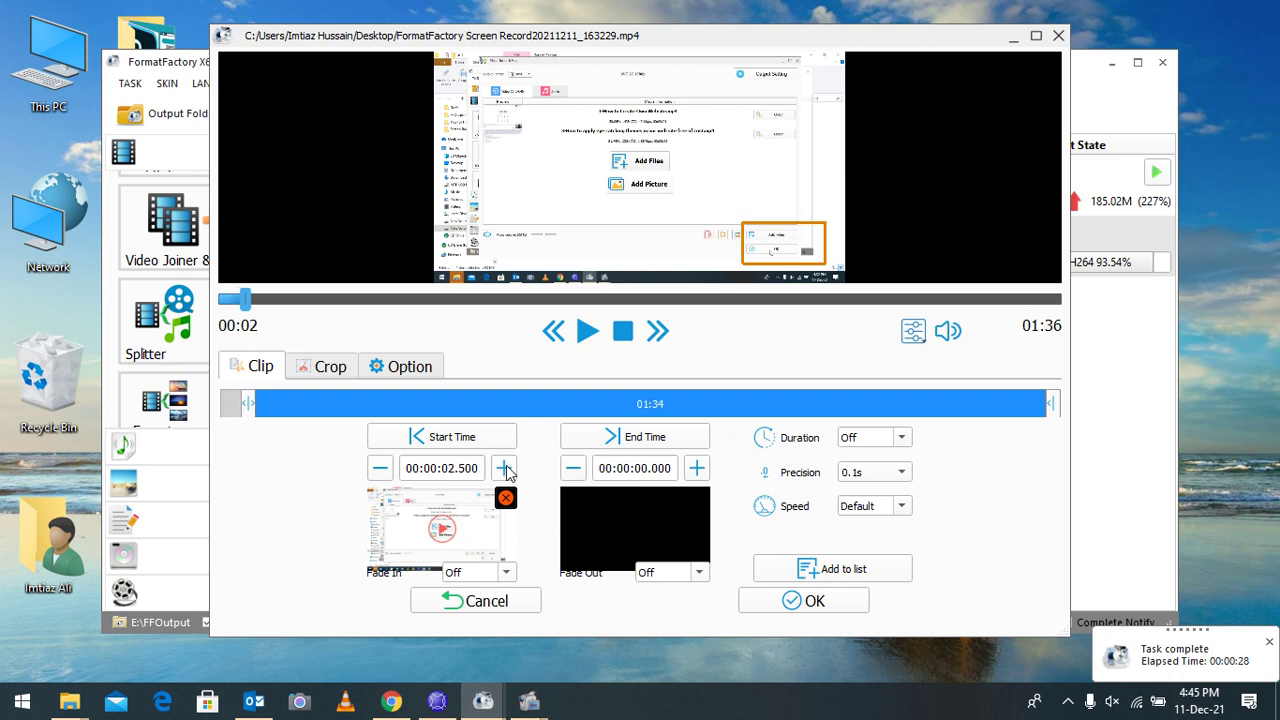
{"action": "left_click", "coordinate": [505, 468]}
{"action": "left_click", "coordinate": [505, 468]}
{"action": "left_click", "coordinate": [505, 468]}
{"action": "left_click", "coordinate": [505, 468]}
{"action": "left_click_drag", "start_coordinate": [253, 403], "coordinate": [276, 404]}
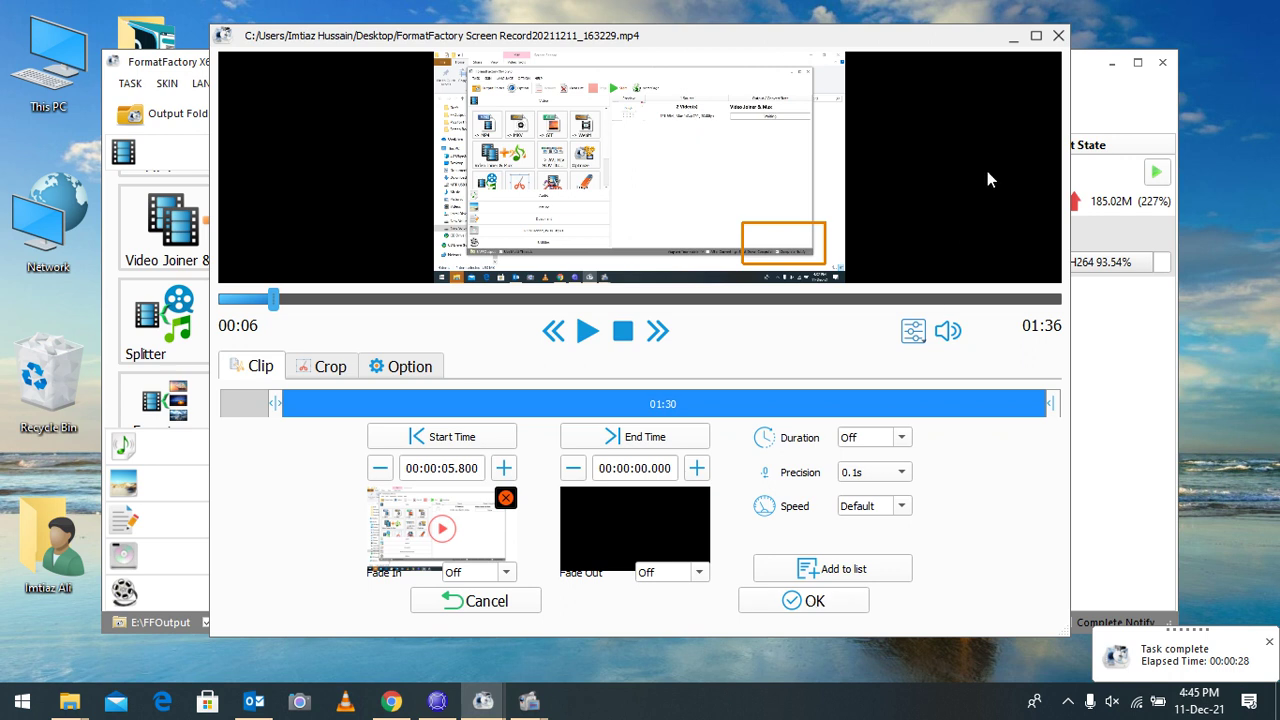
{"action": "left_click", "coordinate": [1058, 35]}
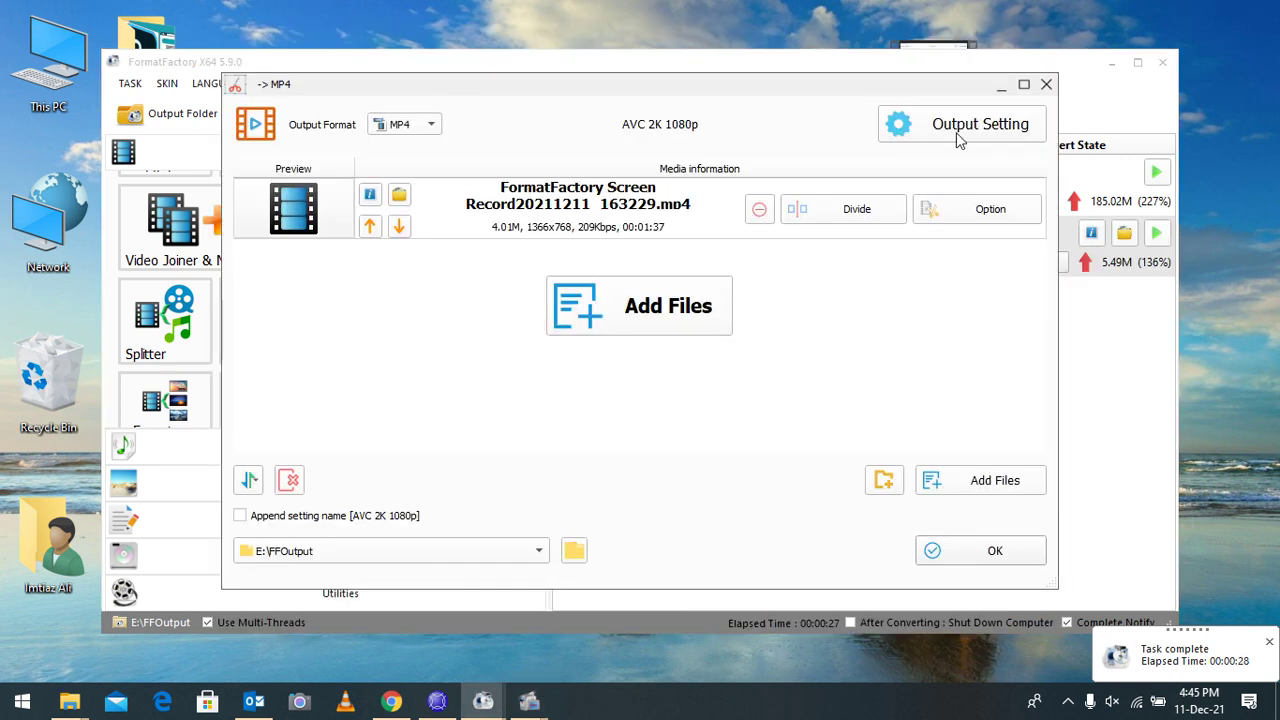
{"action": "left_click", "coordinate": [1046, 84]}
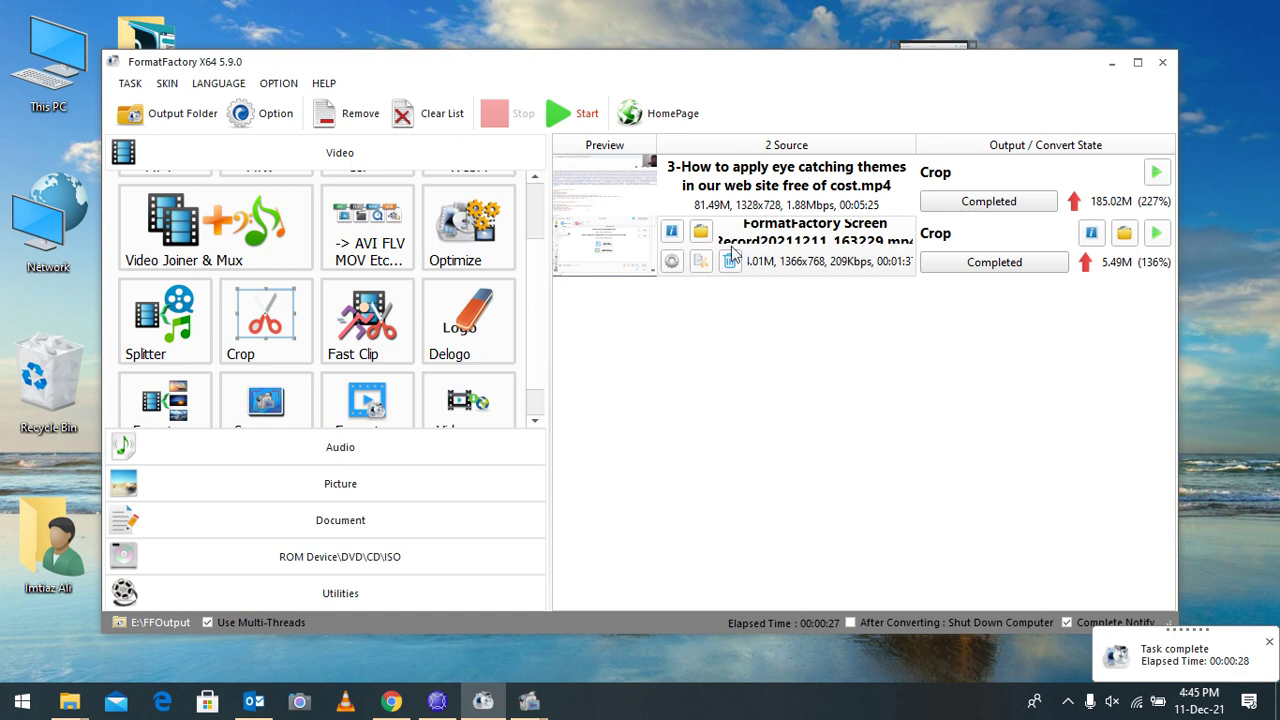
- Open the FFOutput output folder in a maximized window to look at the converted videos
{"action": "left_click", "coordinate": [186, 121]}
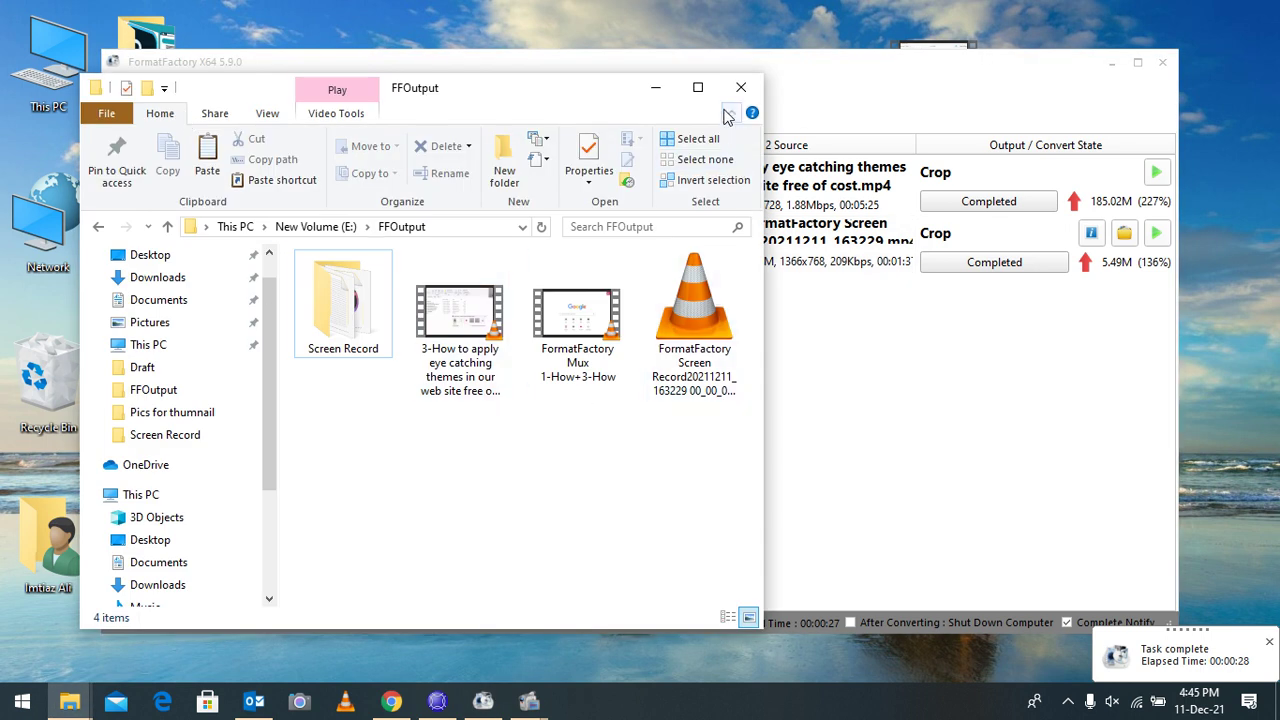
{"action": "left_click", "coordinate": [698, 91]}
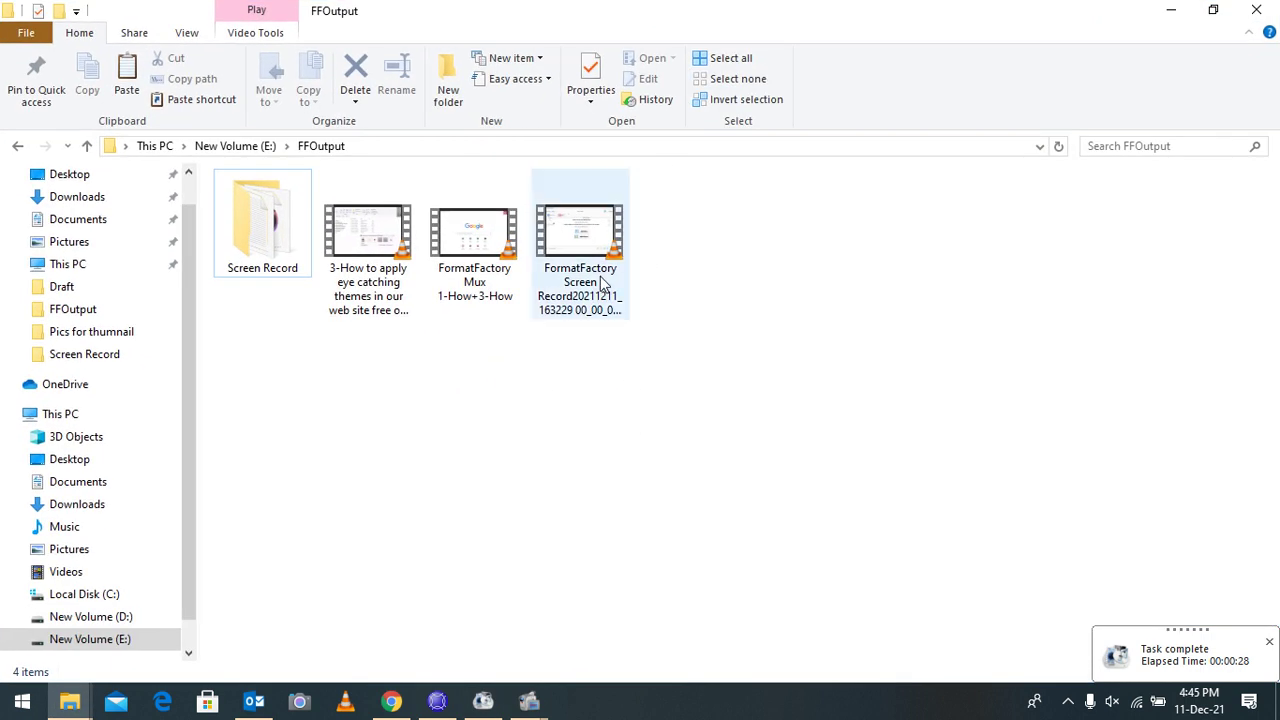